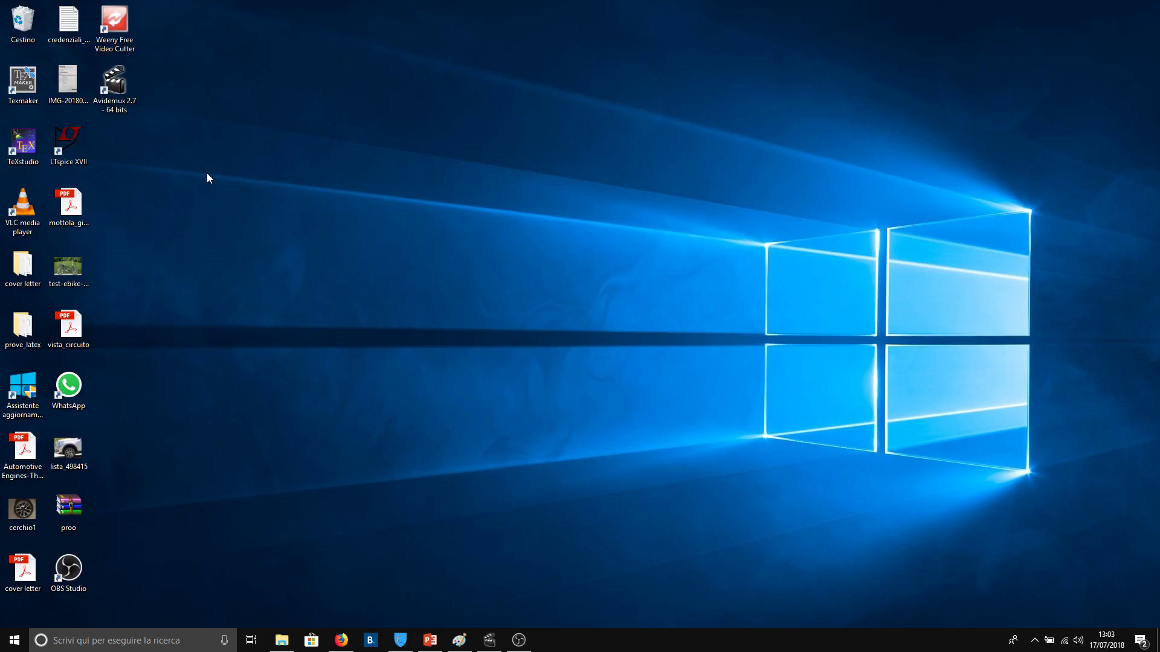
Launch LTspice XVII and start a new blank schematic, Draft2
double_click(79, 143)
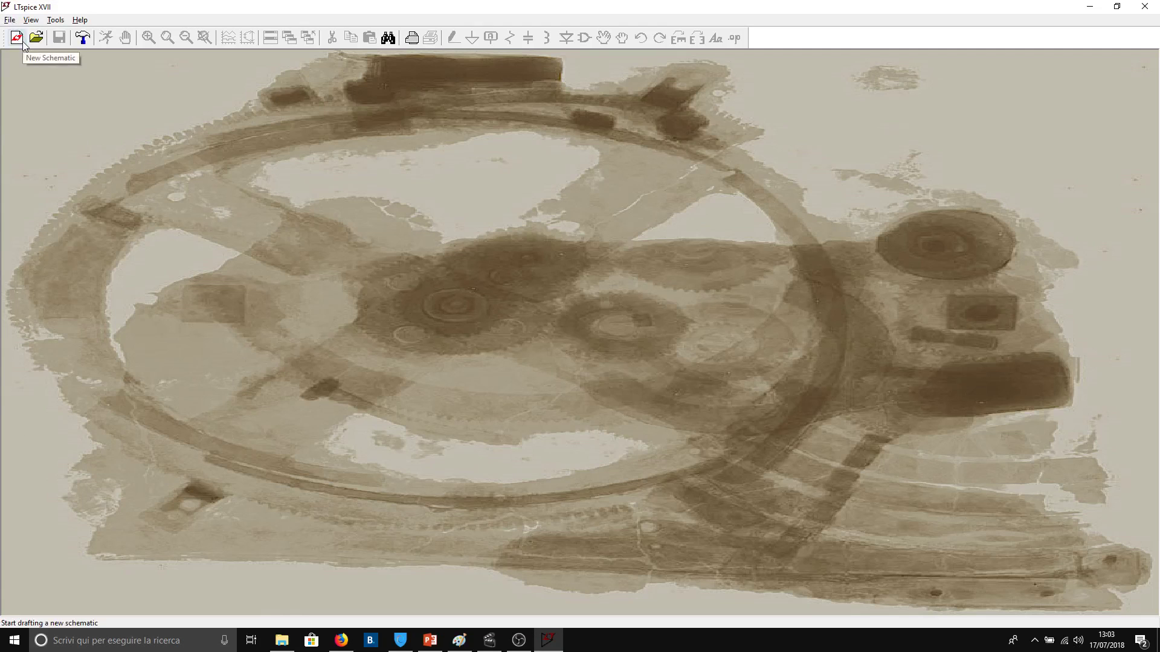
click(17, 38)
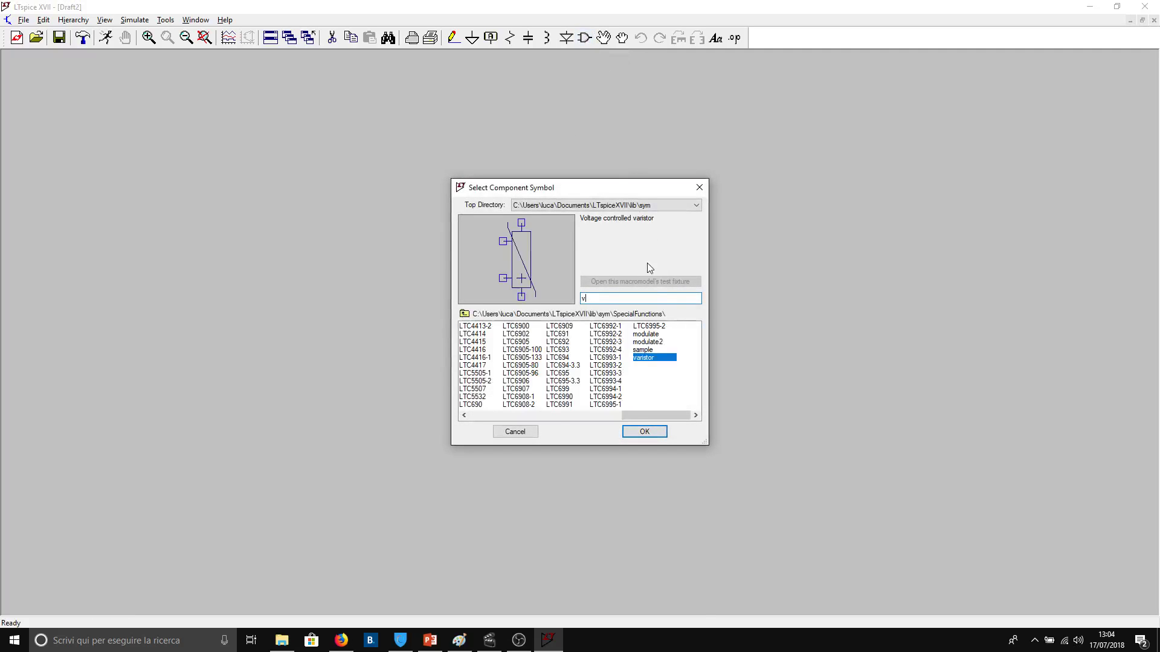
Place voltage source V1 on the schematic
click(644, 431)
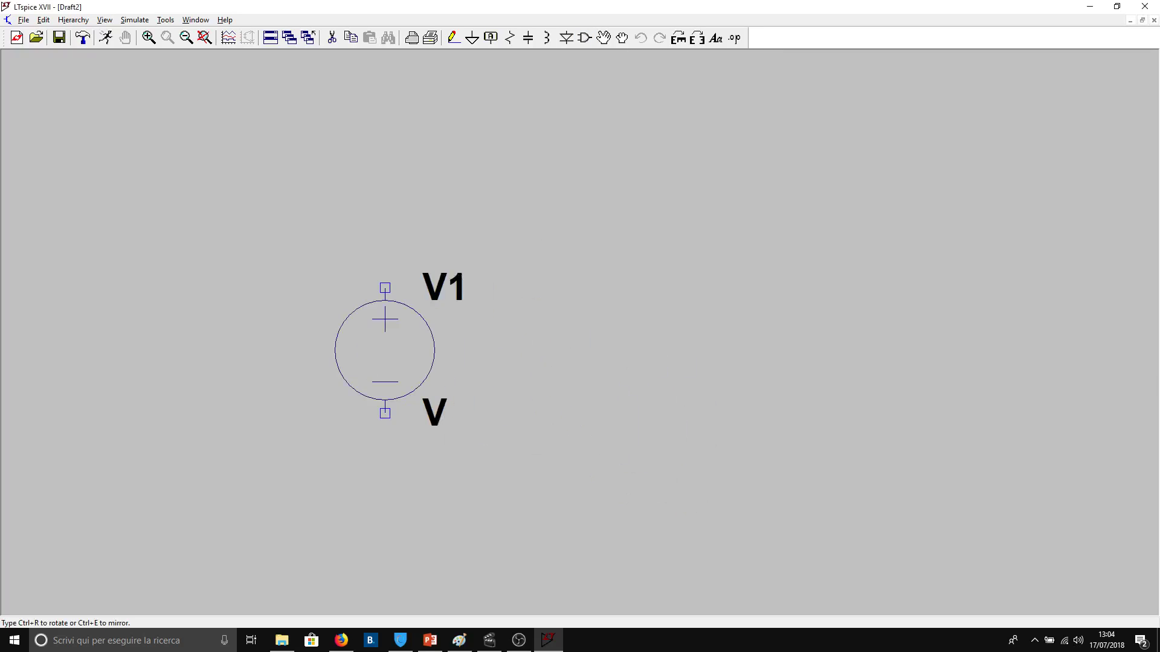
click(360, 326)
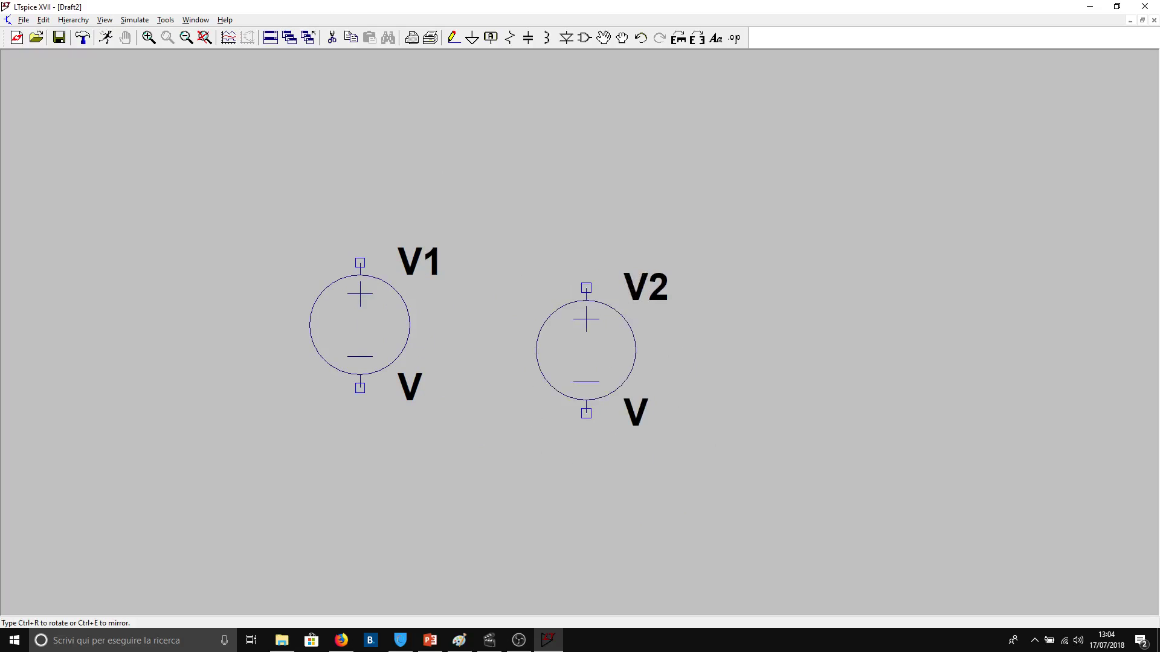
key(Escape)
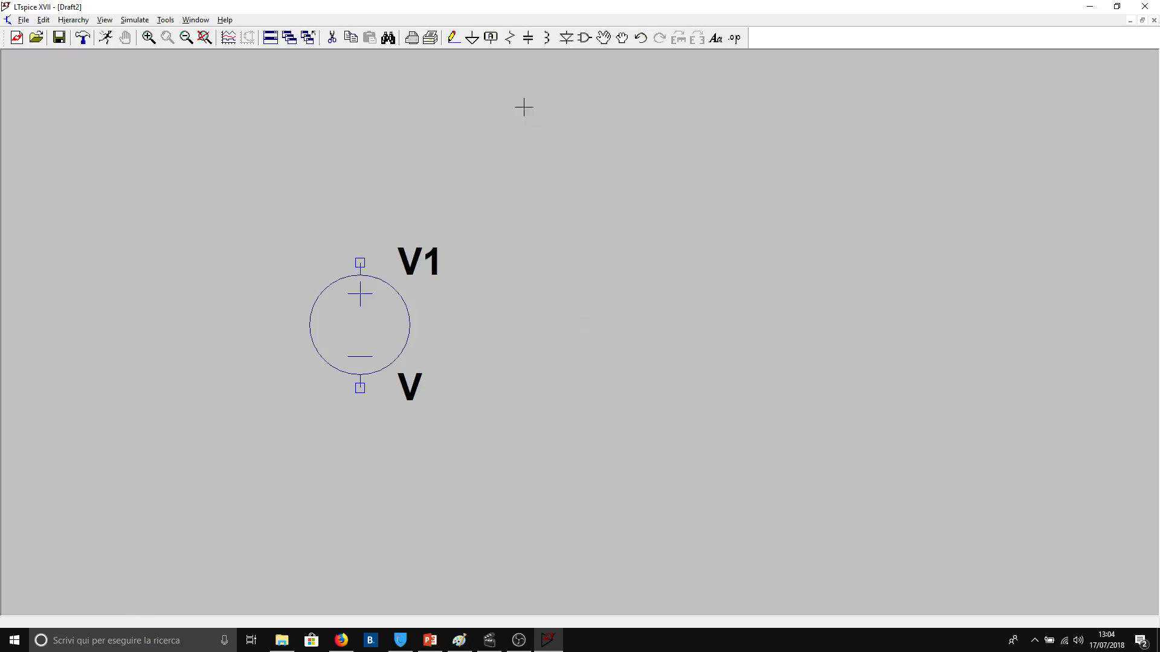
Place resistor R1 to the right of V1
click(512, 46)
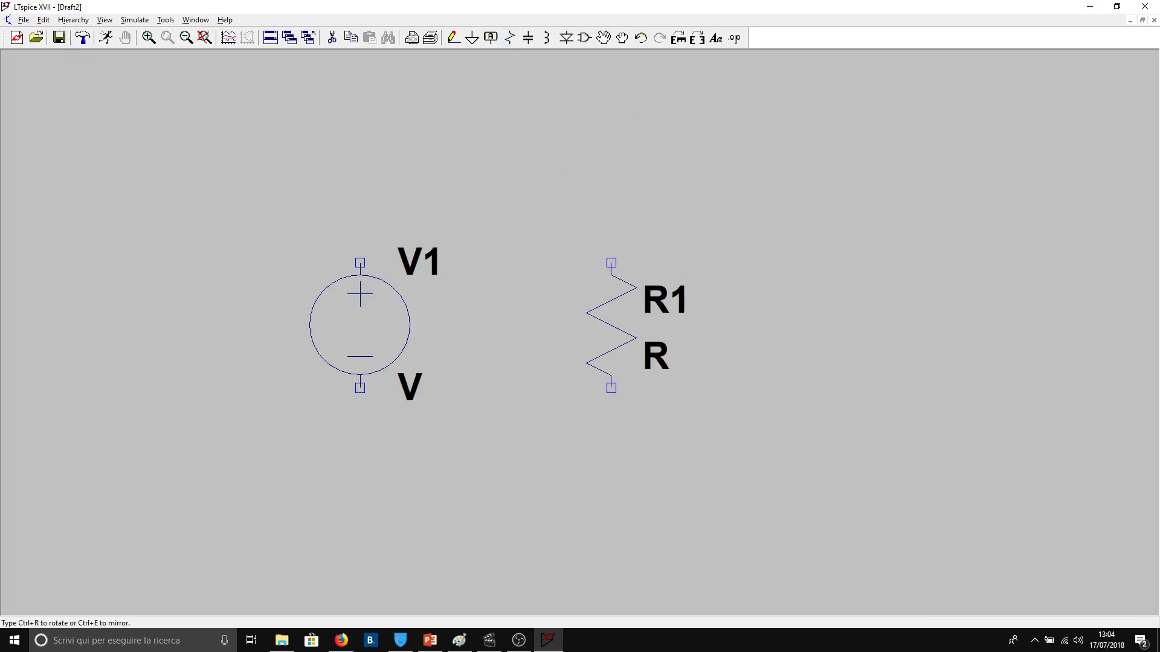
click(611, 326)
key(Escape)
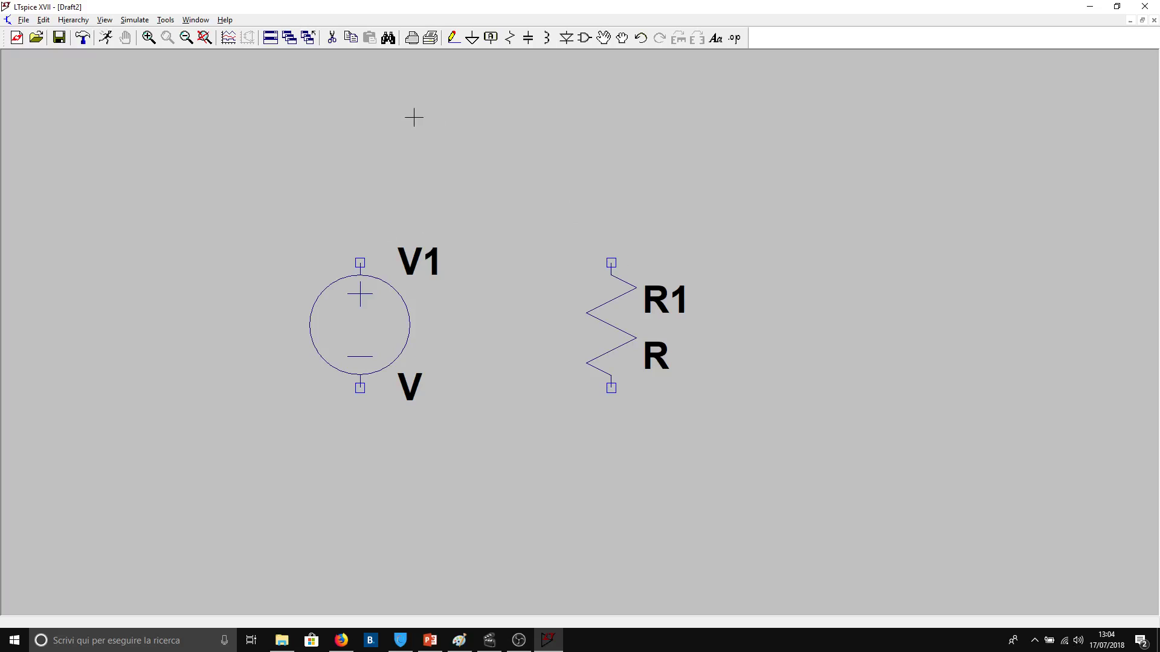
Wire V1's top terminal to R1's top terminal
click(454, 43)
click(360, 263)
click(360, 187)
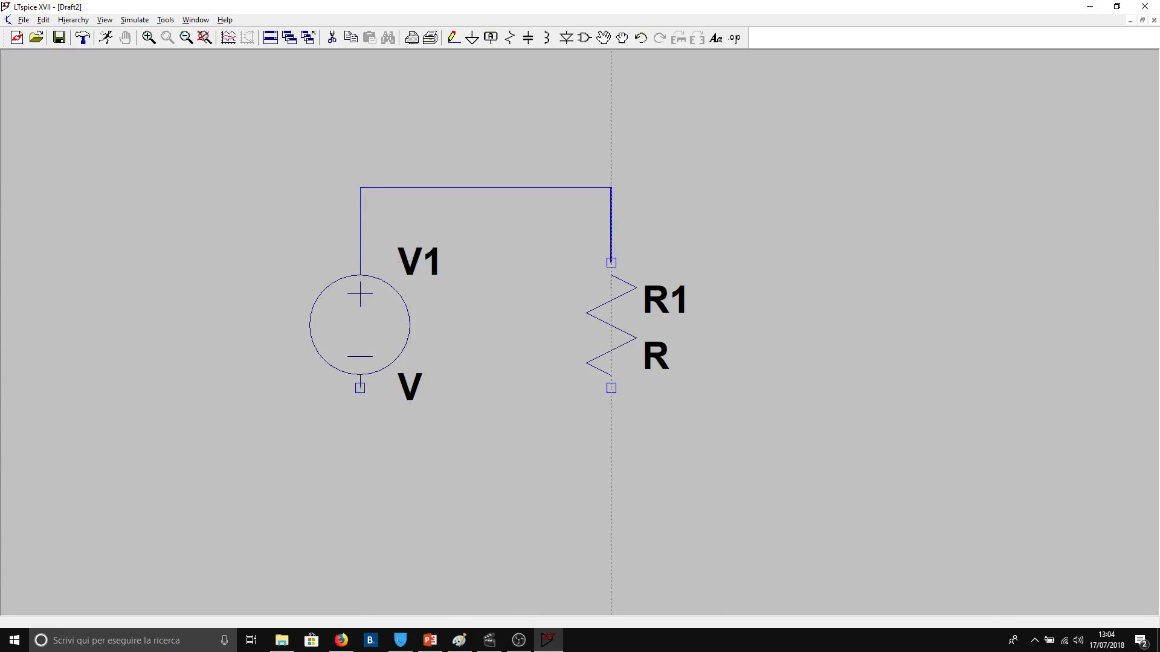
click(611, 262)
key(Escape)
Wire V1's bottom terminal to R1's bottom terminal to close the loop
key(F3)
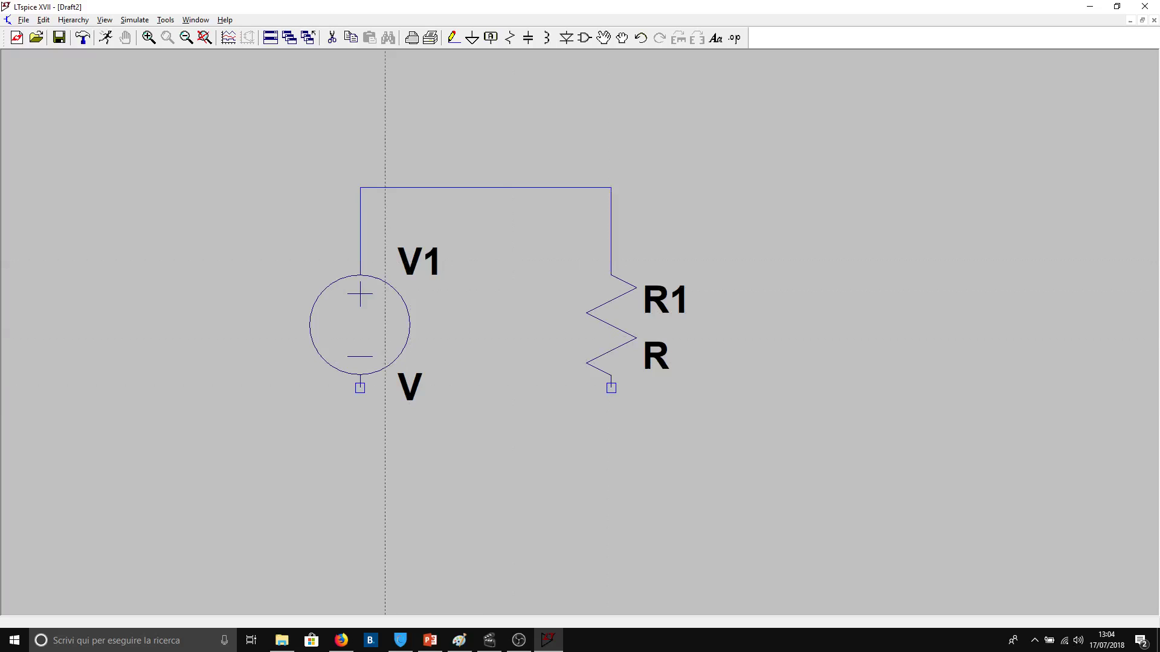
click(360, 388)
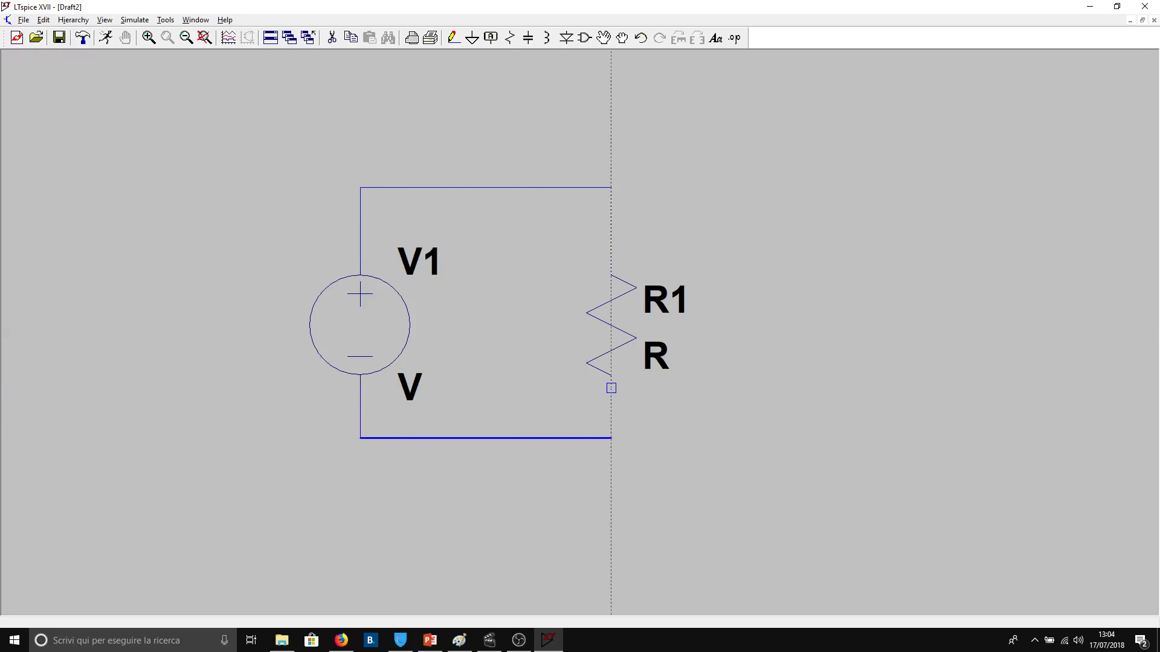
click(611, 438)
click(611, 388)
key(Escape)
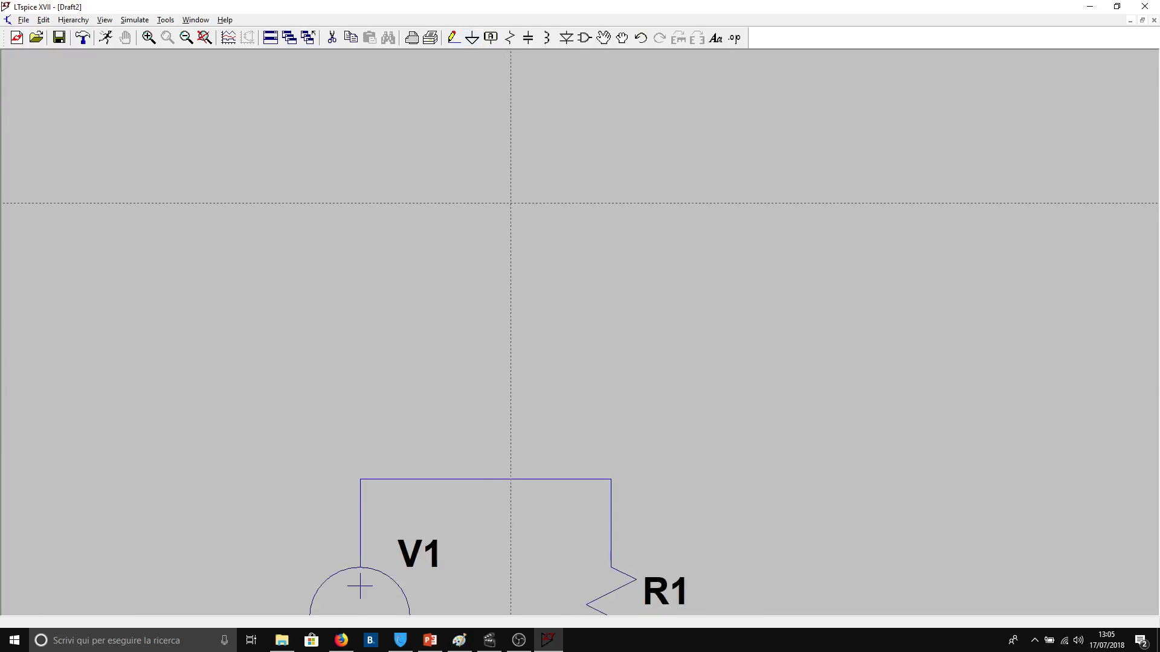
drag(530, 330, 546, 106)
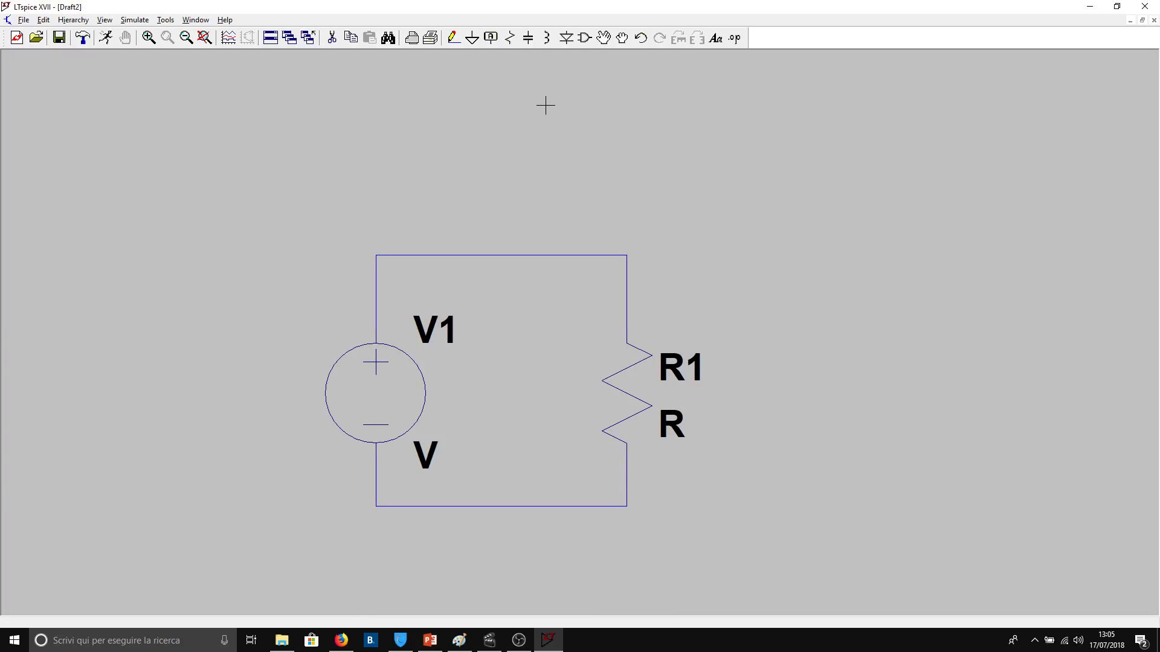
Place a ground symbol on the loop's bottom wire
click(471, 38)
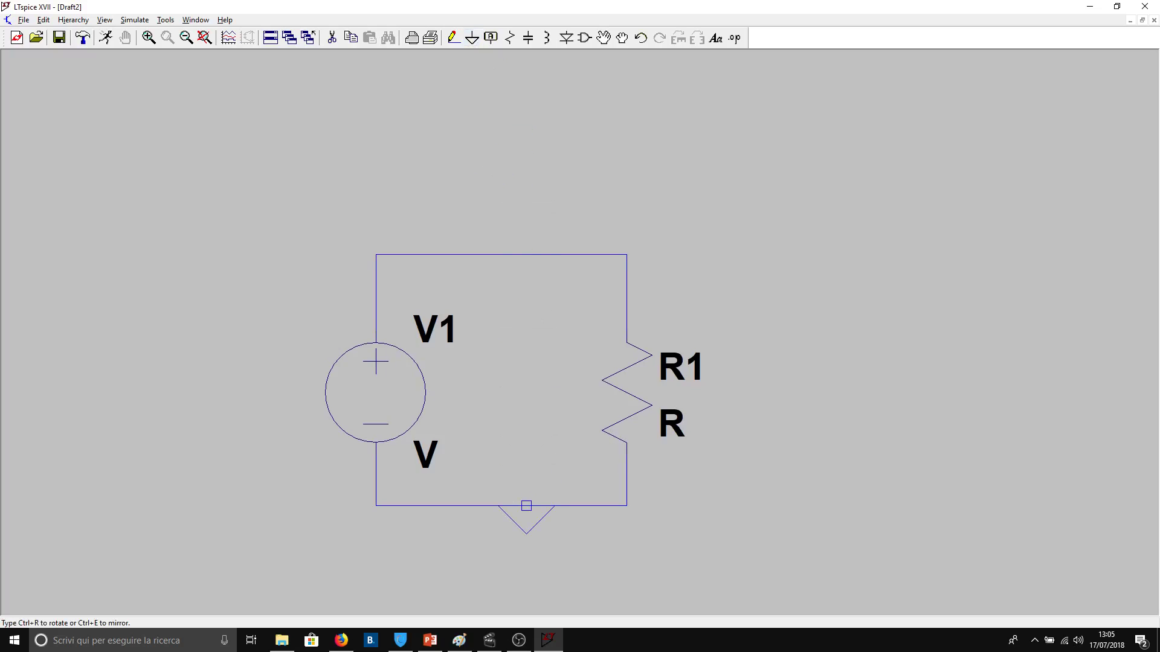
click(526, 506)
right_click(526, 581)
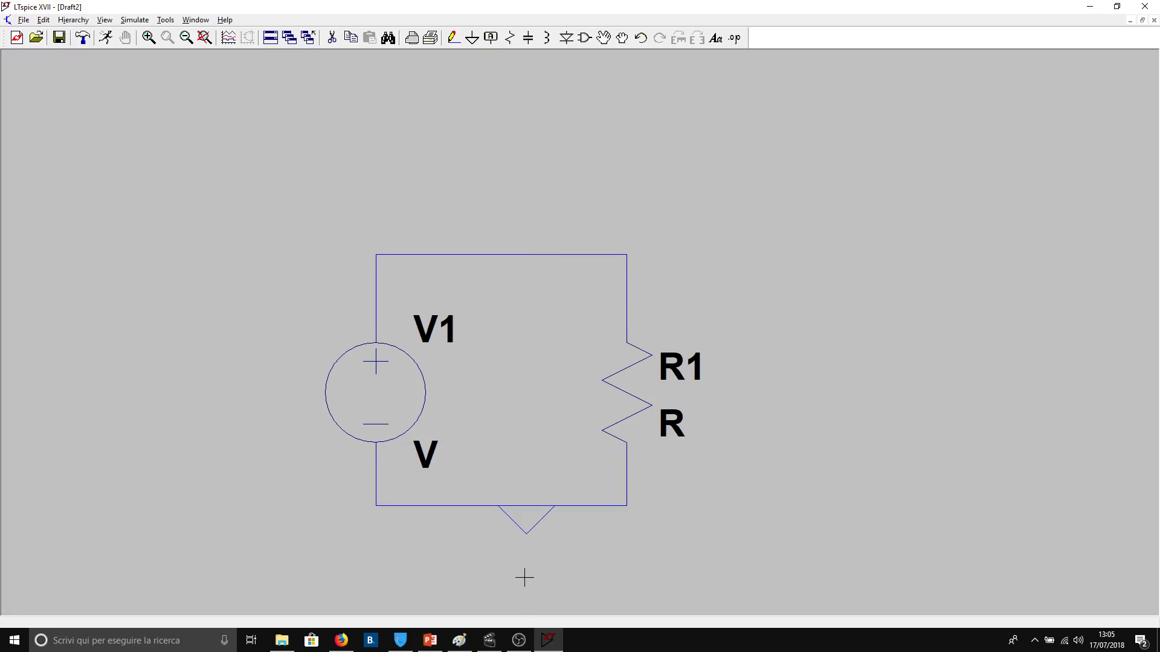
Set V1's DC value to 5 V
right_click(385, 369)
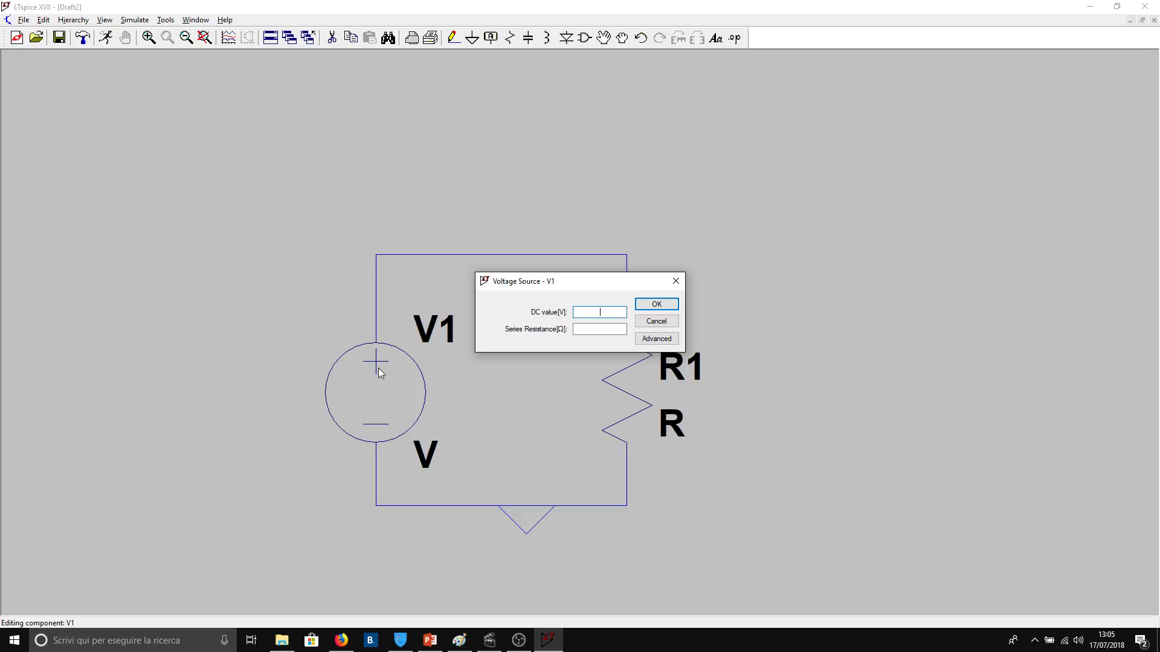
text(5)
click(656, 305)
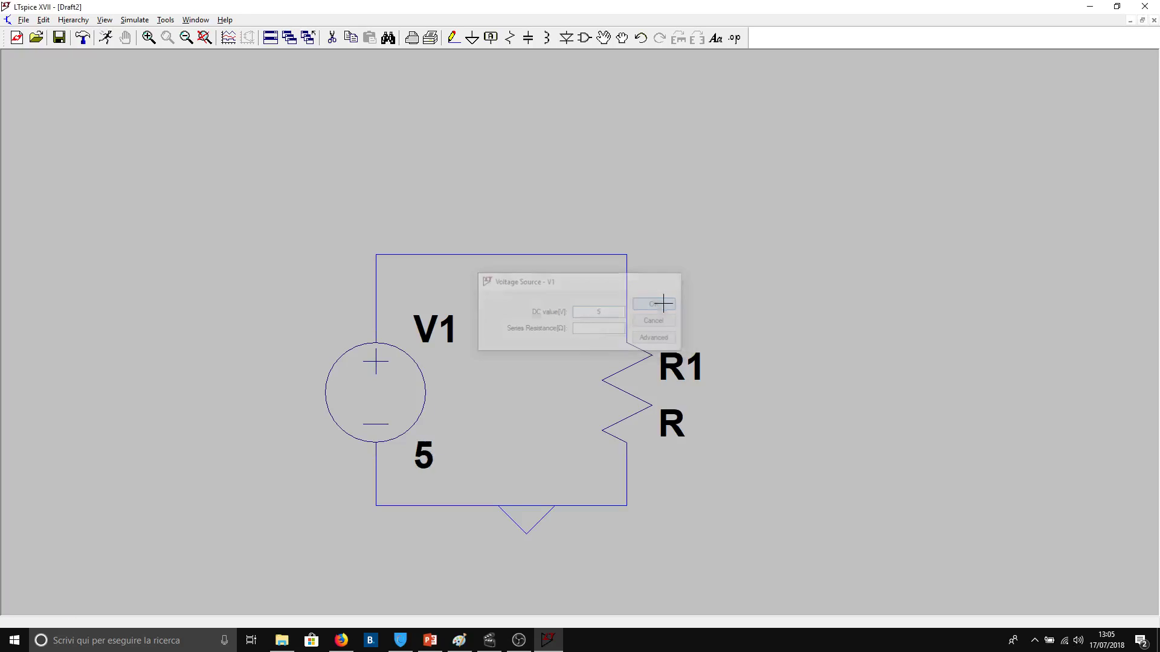
Set R1's resistance to 5k (5000 Ω)
right_click(634, 392)
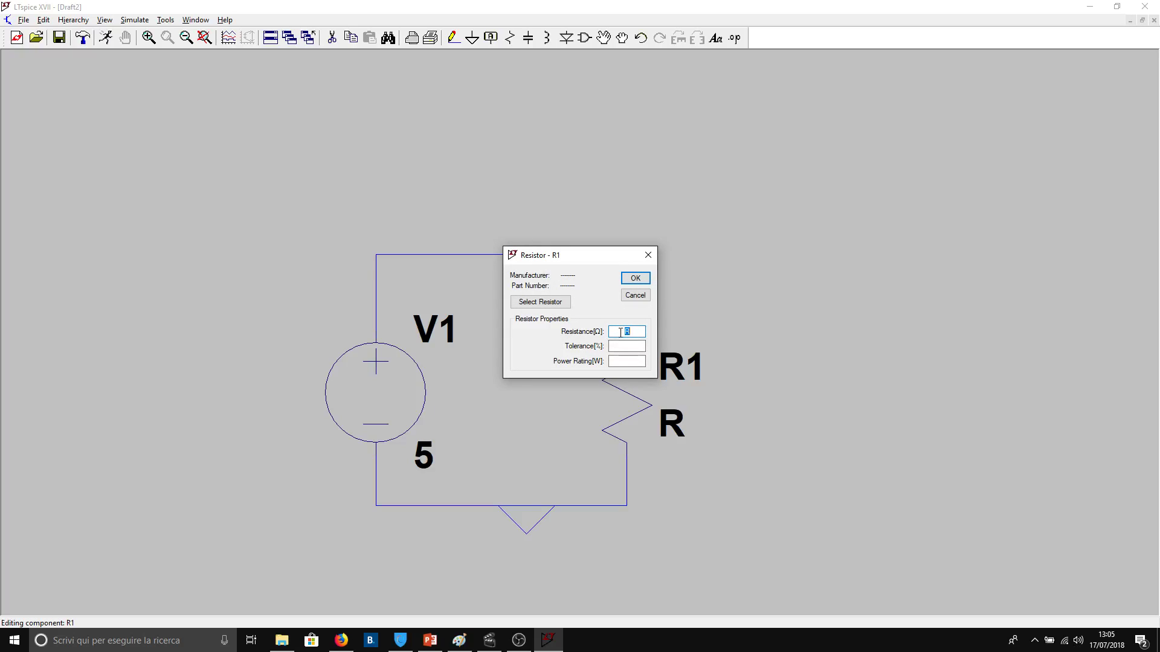
text(5000)
click(636, 278)
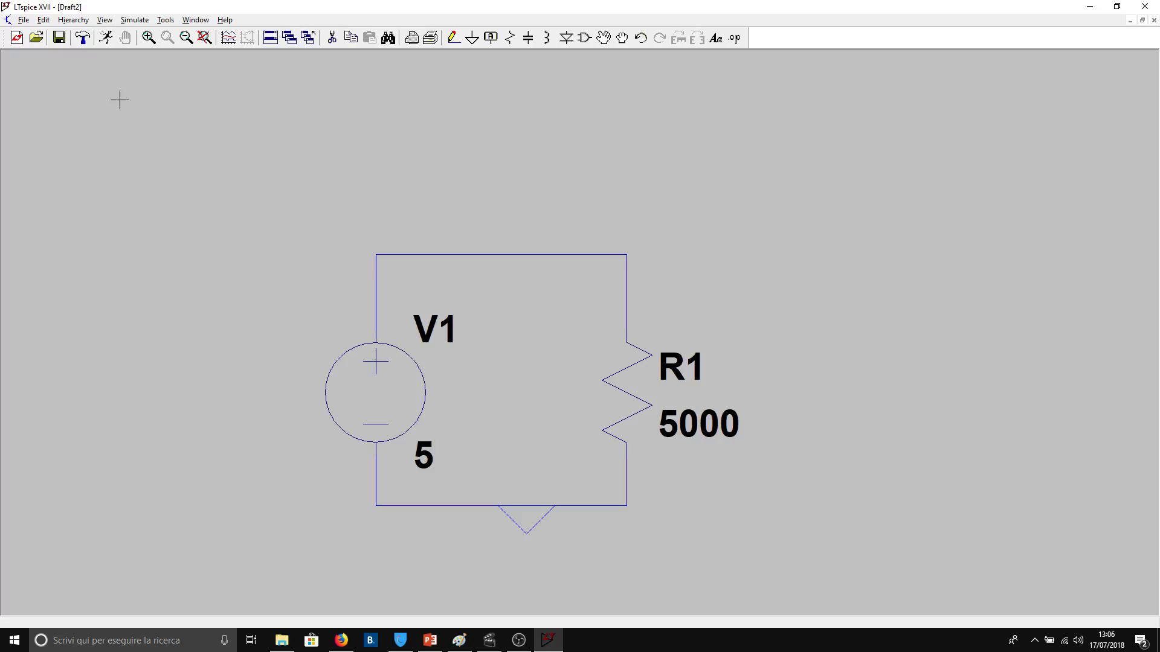
Run a transient simulation with a 5 s stop time, adding .tran 5
click(134, 20)
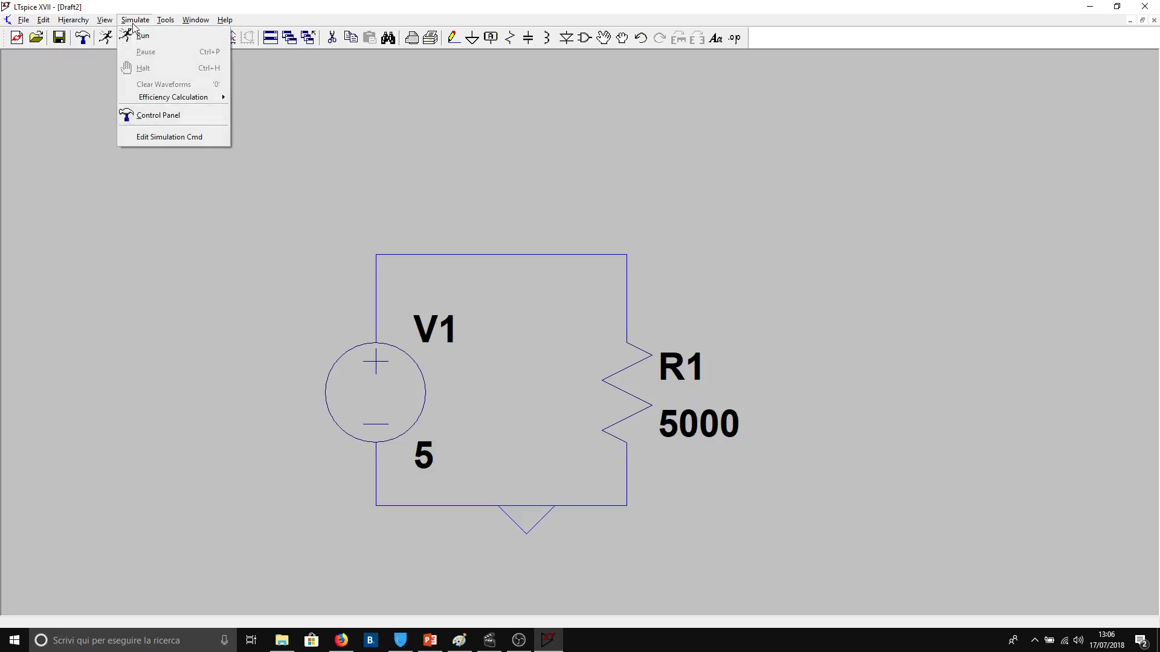
click(139, 36)
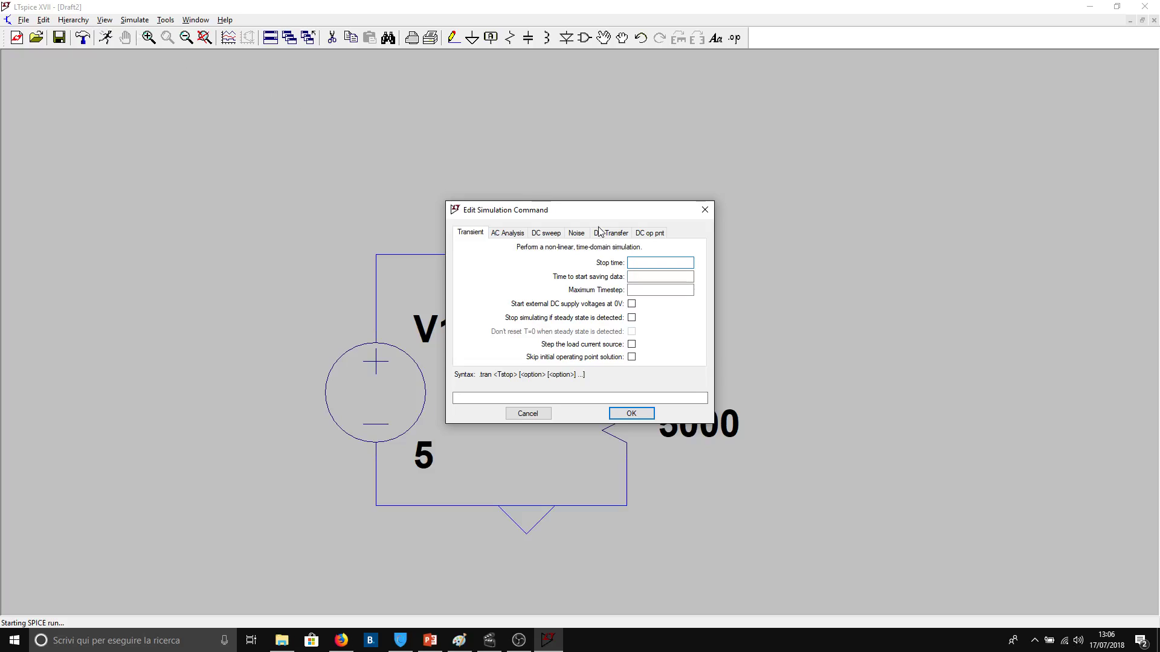
text(5)
click(632, 414)
click(374, 546)
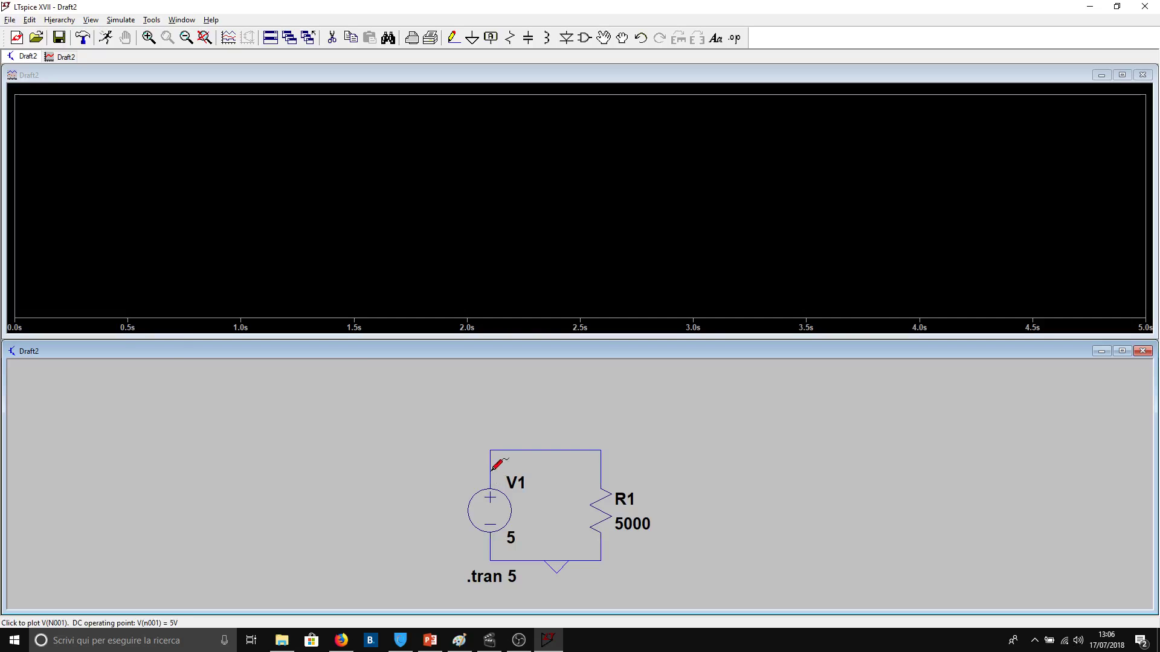
Probe the top-wire voltage V(n001) and the current through R1
click(494, 467)
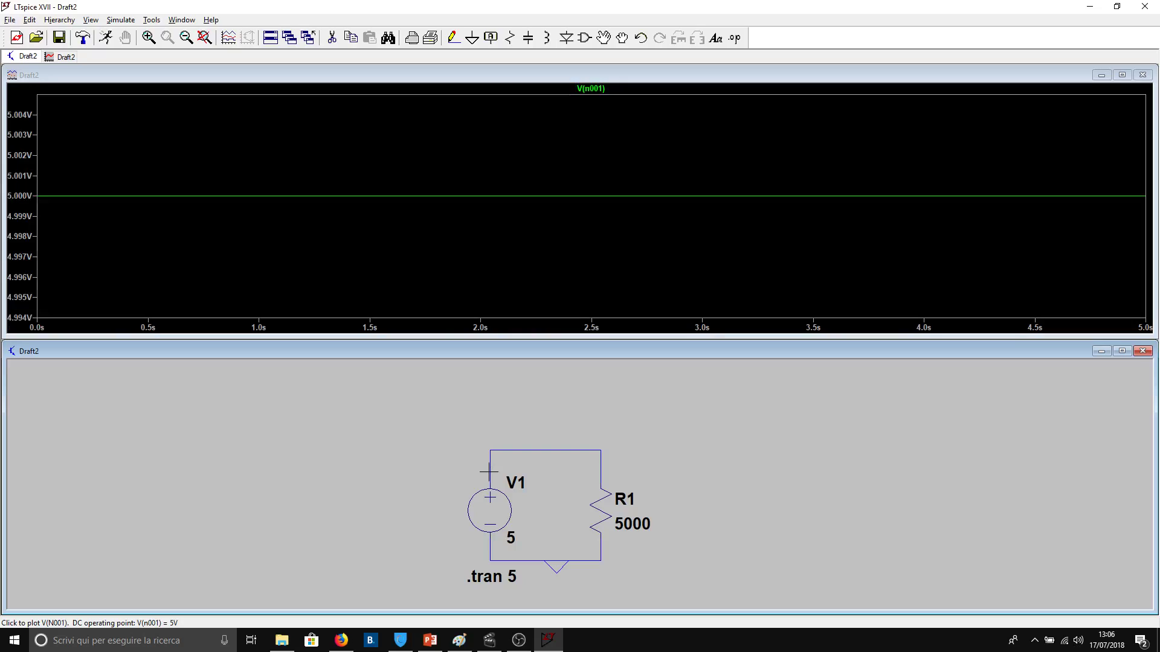
click(603, 497)
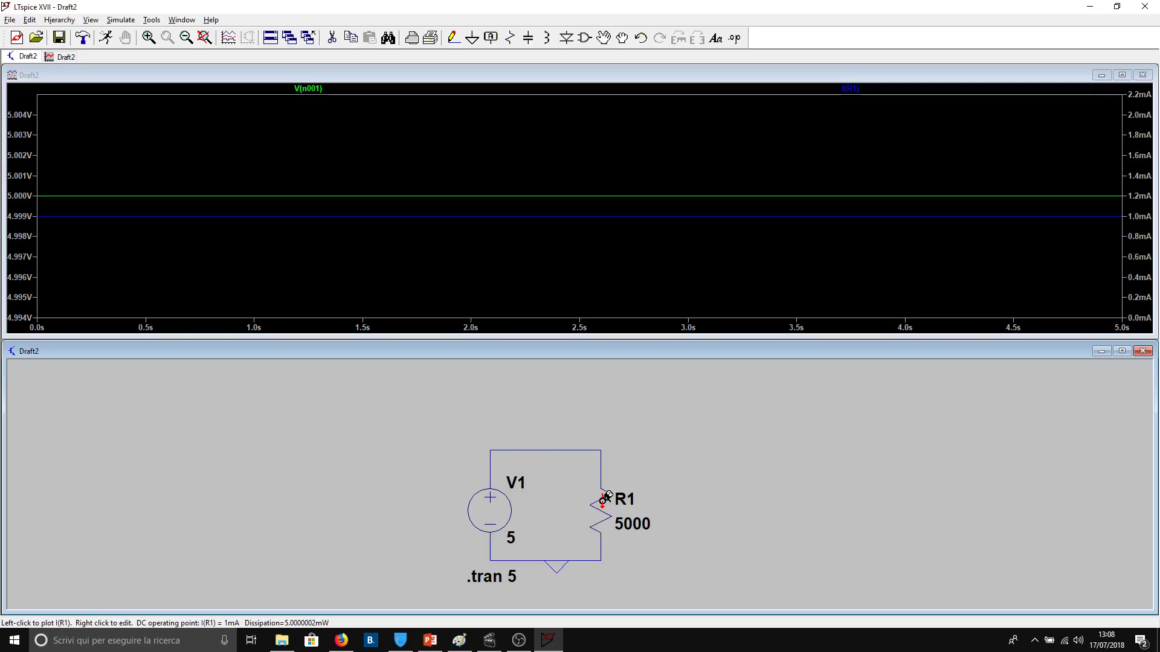
Edit R1's resistance value from 5000 down to 5 Ω
right_click(605, 499)
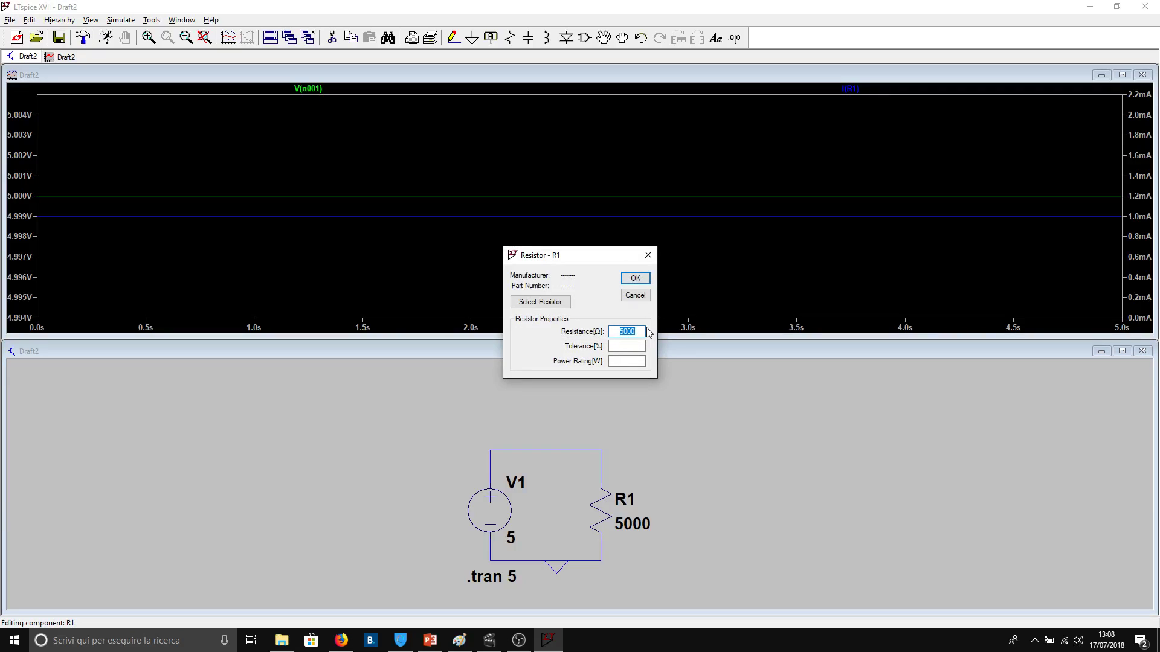
key(End)
key(BackSpace)
key(BackSpace)
key(BackSpace)
click(635, 278)
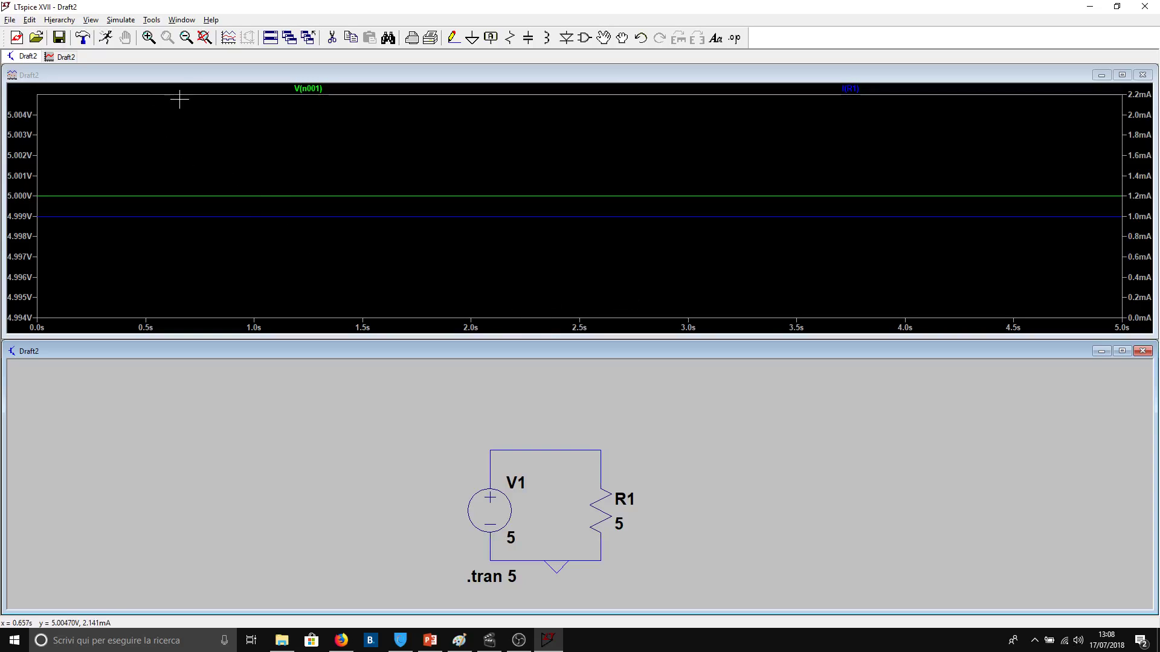
Rerun the simulation so R1's current trace updates to about 1 A
click(112, 22)
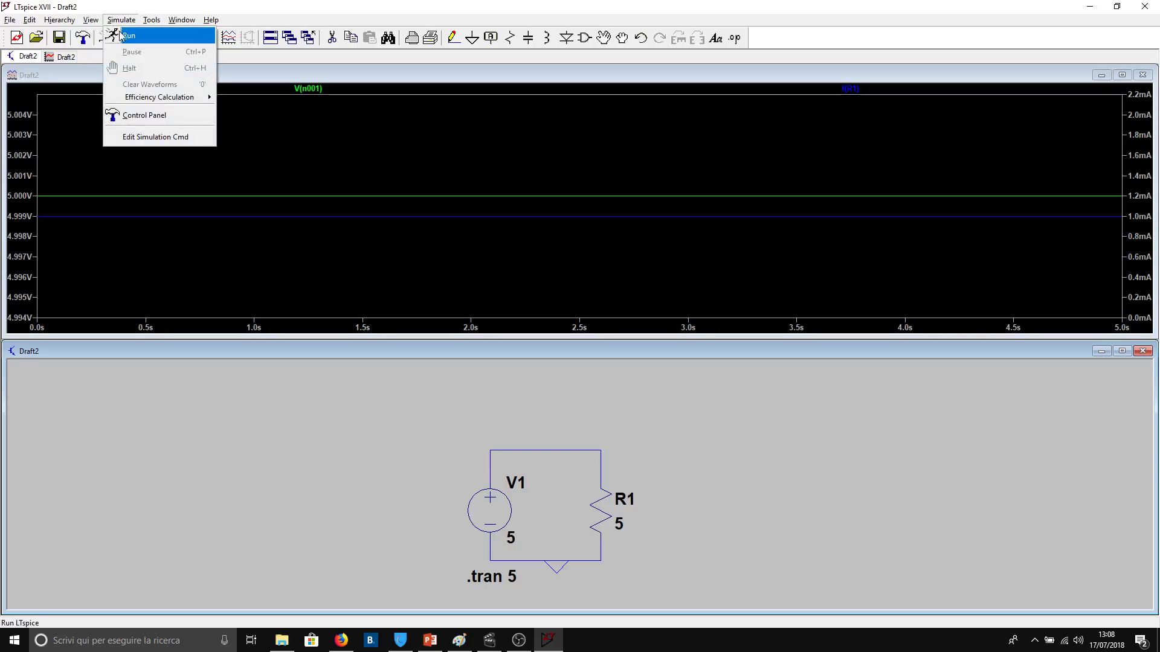
click(123, 35)
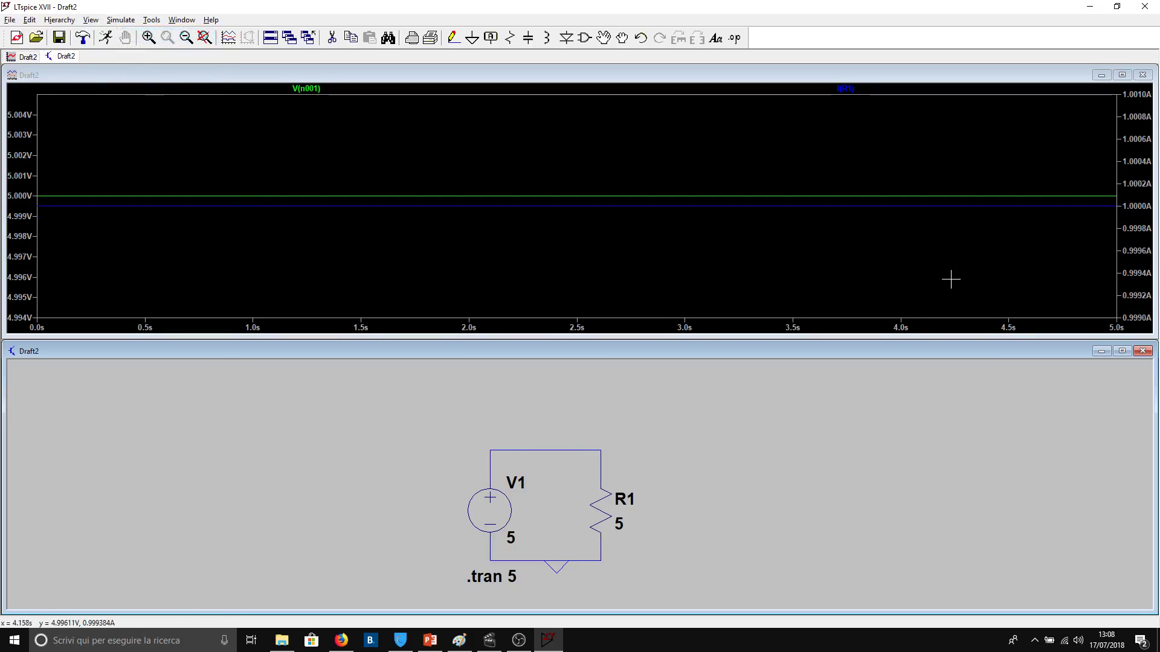